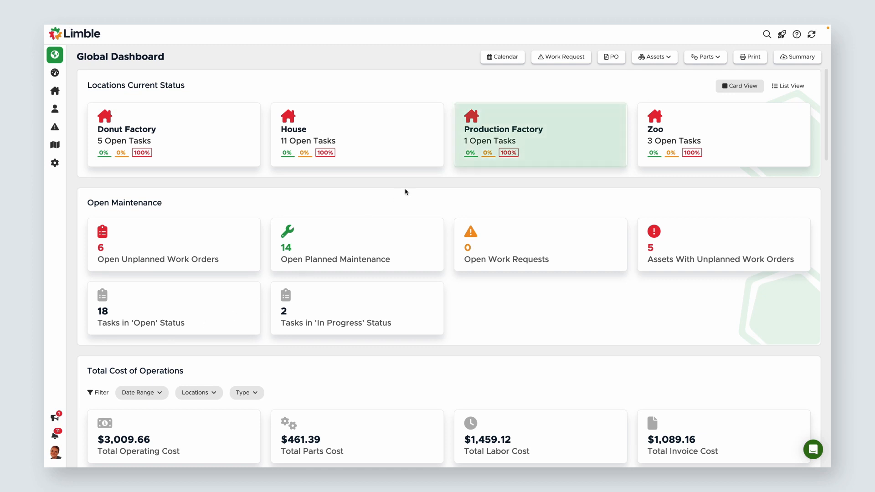
# Navigate to Production Factory's Vendors list and open the Add a Vendor form
pyautogui.click(541, 142)
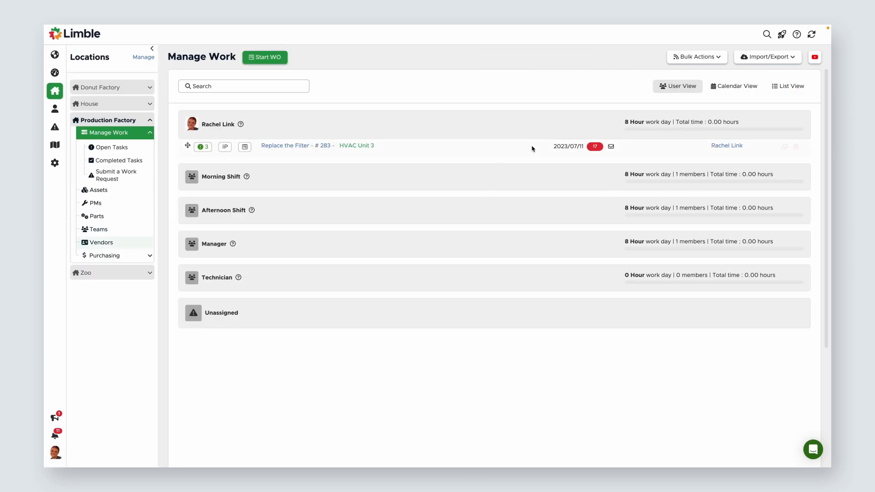
pyautogui.click(122, 242)
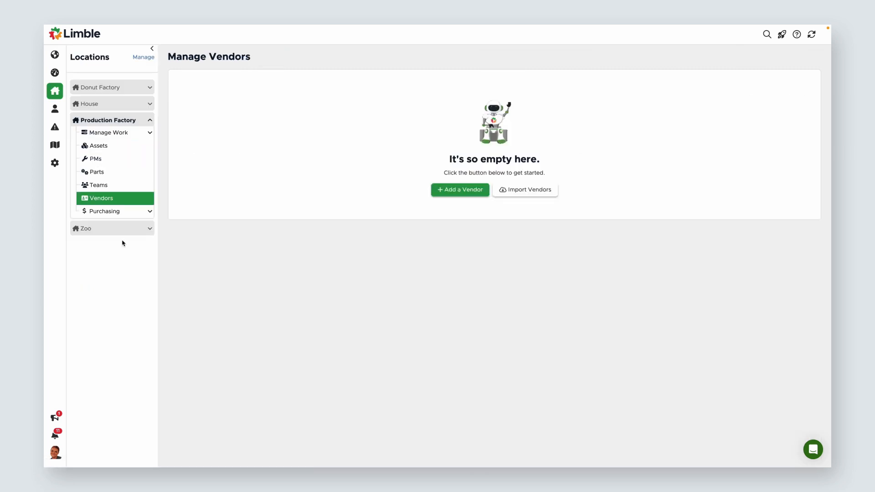
pyautogui.click(55, 91)
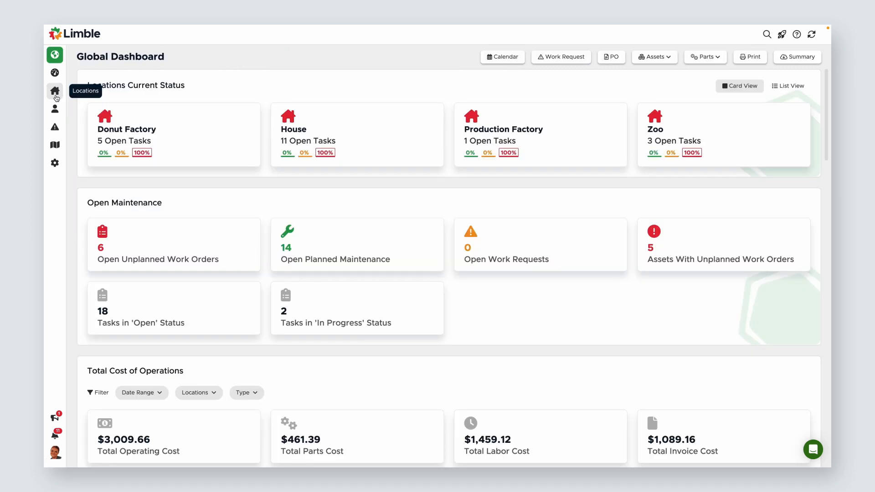
pyautogui.click(56, 91)
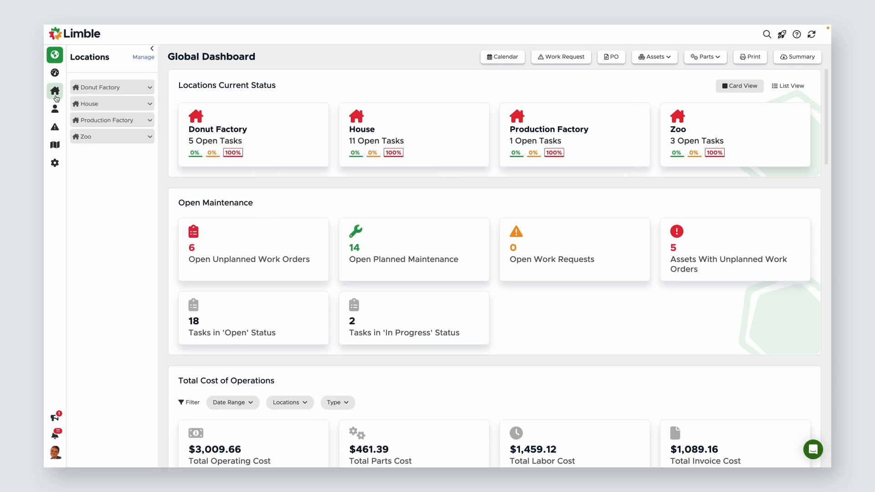
pyautogui.click(151, 121)
pyautogui.click(131, 198)
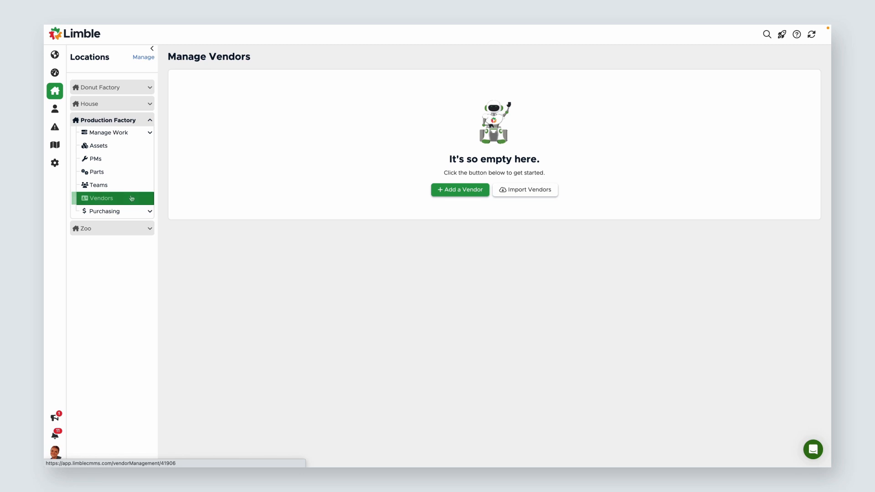
pyautogui.click(464, 191)
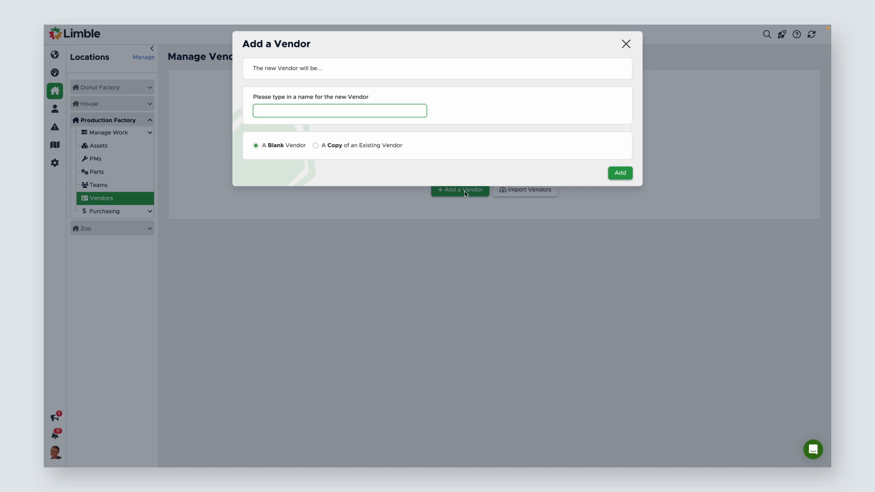
# Create a blank vendor named 'Fresh Air HVAC LLC'
pyautogui.write('Fresh Air HVAC LLC')
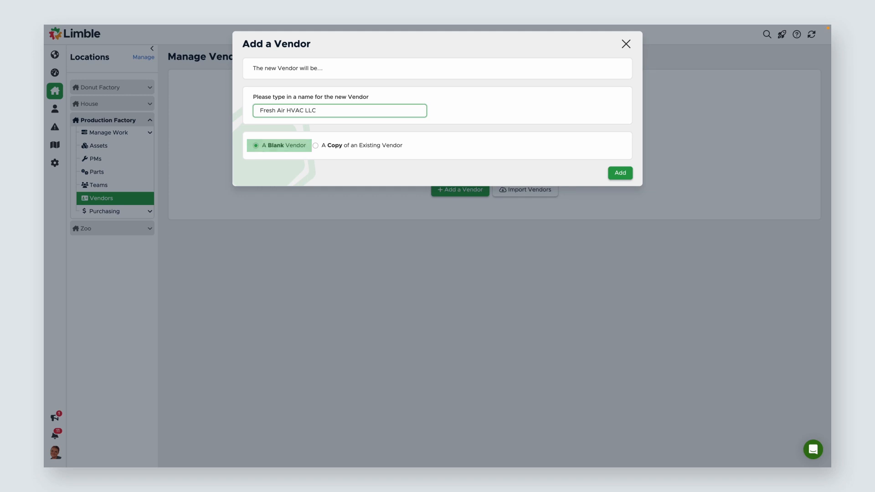
pyautogui.click(620, 173)
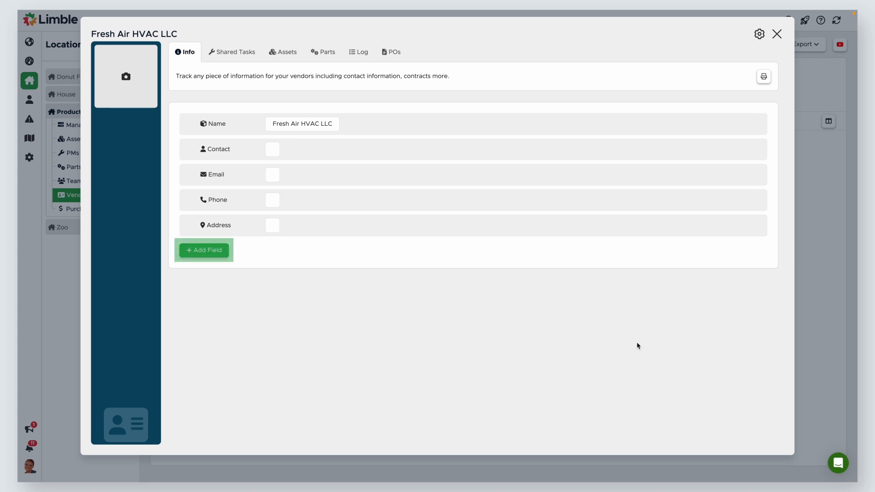
# Define a new custom field named 'Vendor Agreement' with the Documents type
pyautogui.click(214, 252)
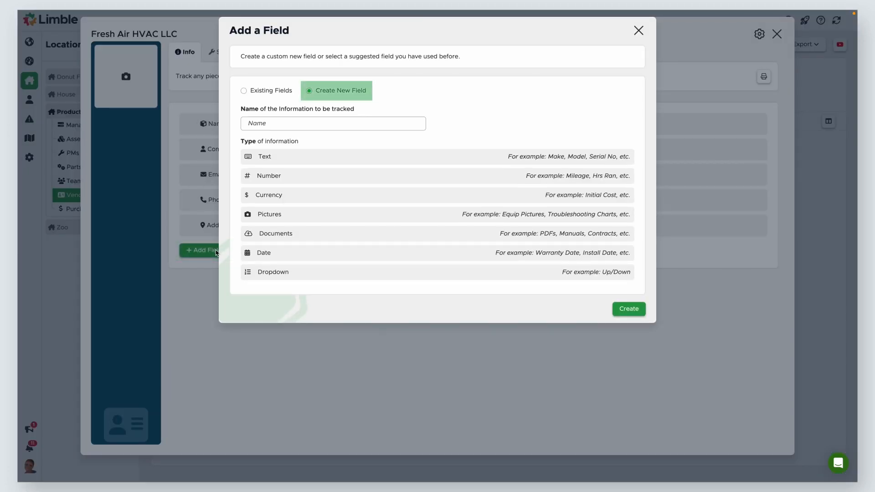
pyautogui.write('Vendo')
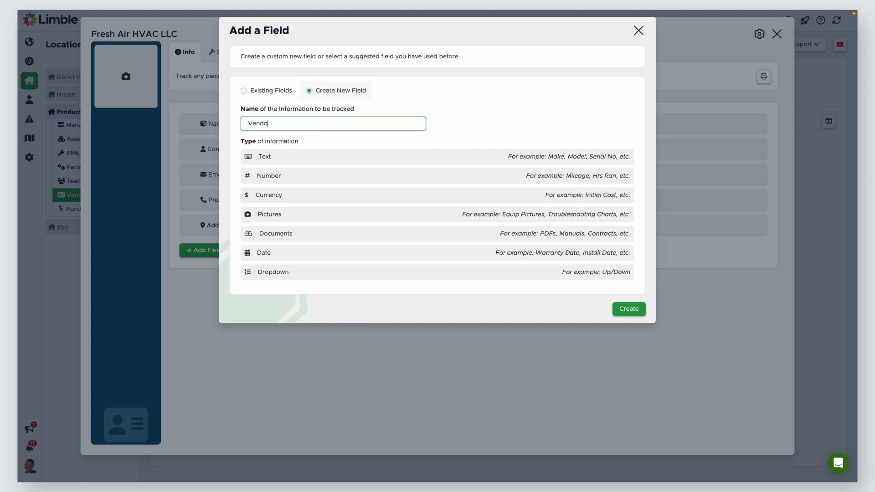
pyautogui.write('r Agreement')
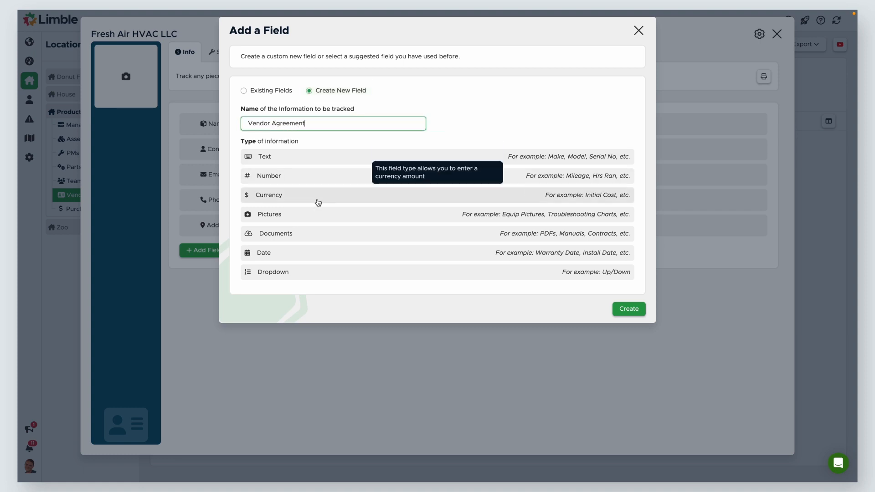
pyautogui.click(325, 239)
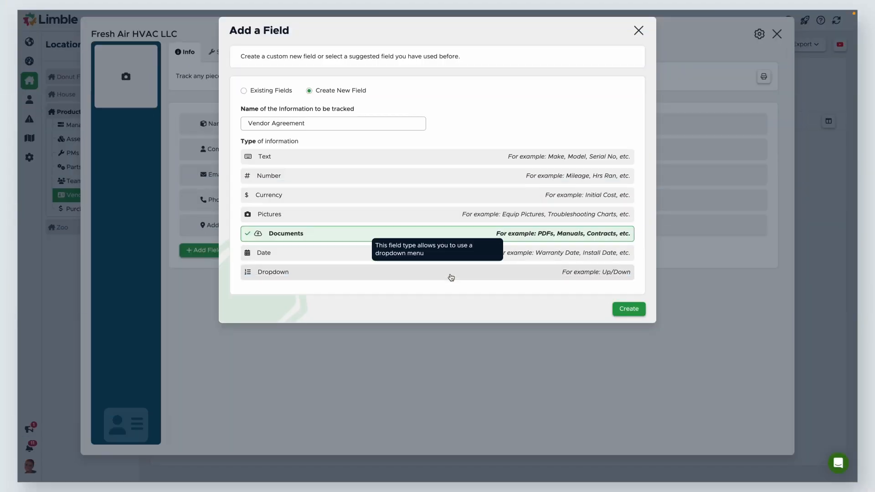
# Create the Vendor Agreement field and review the vendor's shared tasks: one open inspection, three completed repairs
pyautogui.click(625, 312)
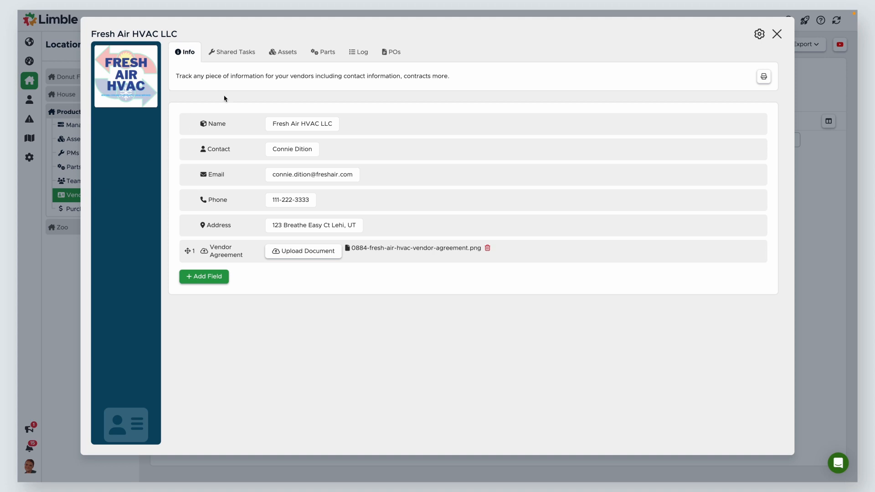
pyautogui.click(249, 53)
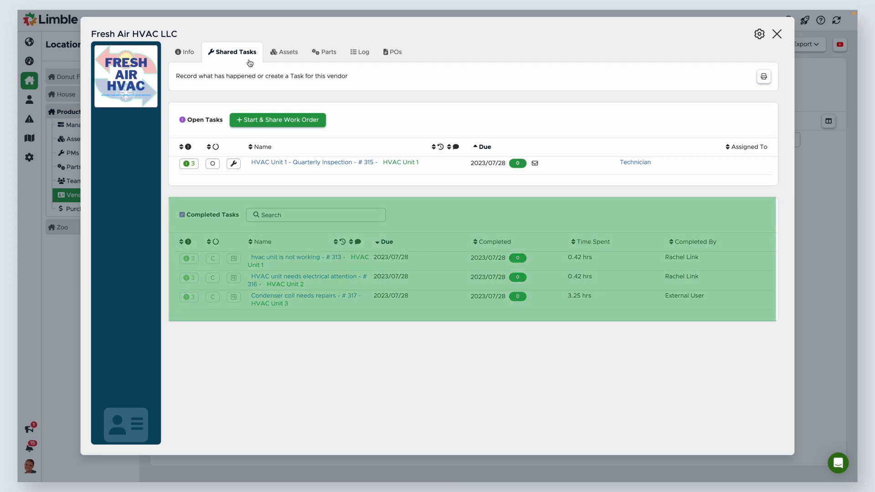
# Search completed tasks for 'unit', clear the filter, and view the associated HVAC Units 1–3
pyautogui.write('unit')
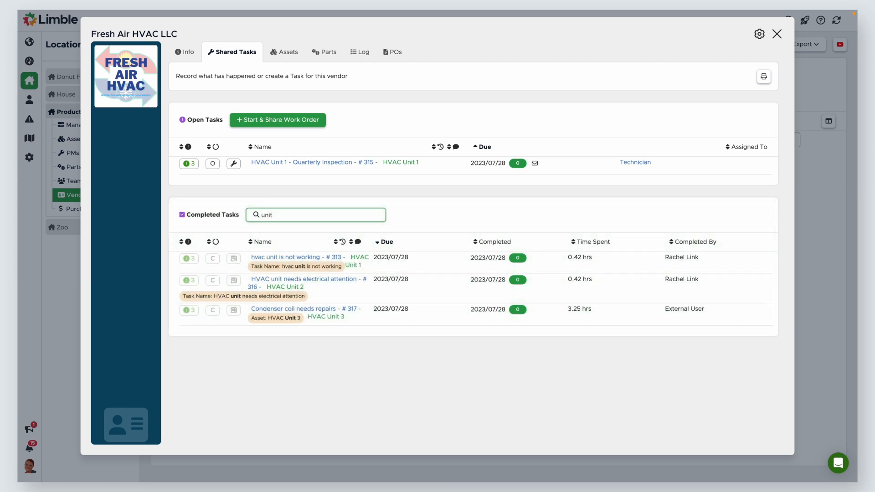
pyautogui.press('BackSpace')
pyautogui.press('BackSpace')
pyautogui.press('BackSpace')
pyautogui.press('BackSpace')
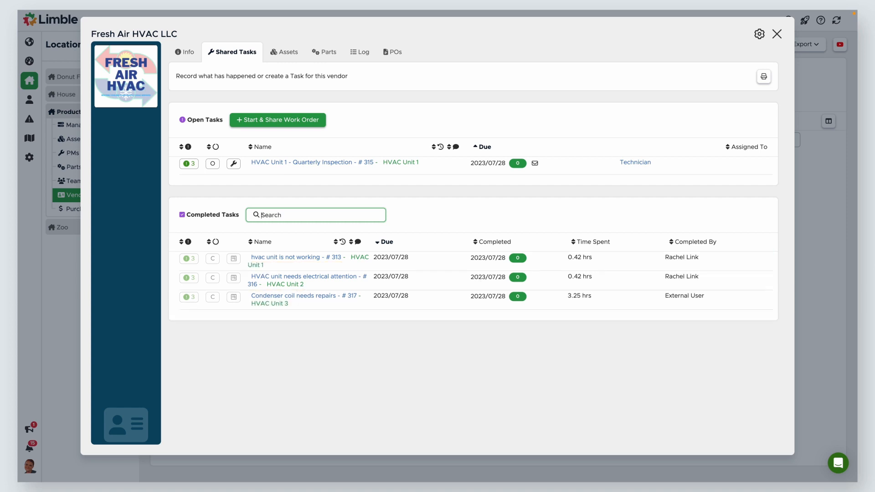
pyautogui.click(289, 58)
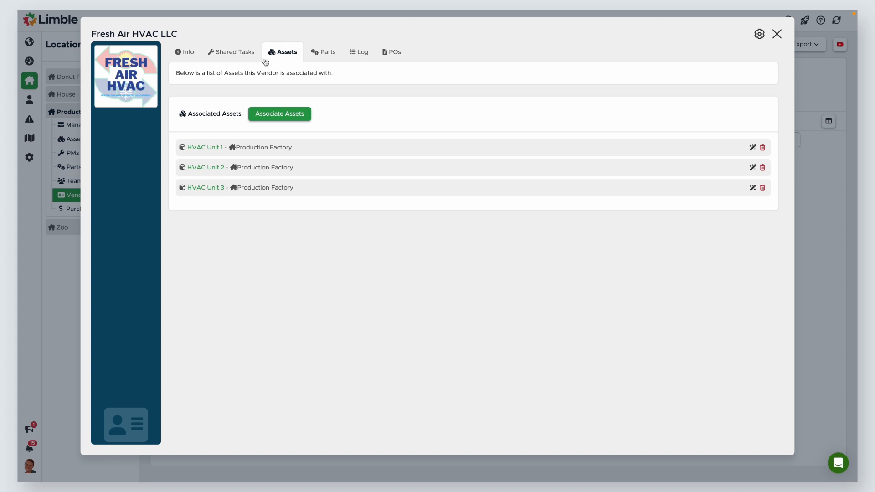
# Revisit shared tasks and assets, then show the HVAC Filter and Condenser Coil spare parts
pyautogui.click(249, 56)
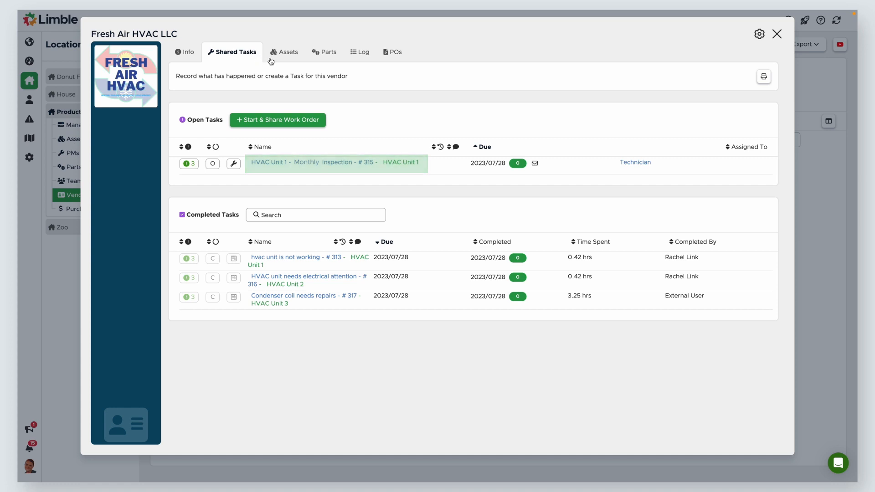
pyautogui.click(285, 55)
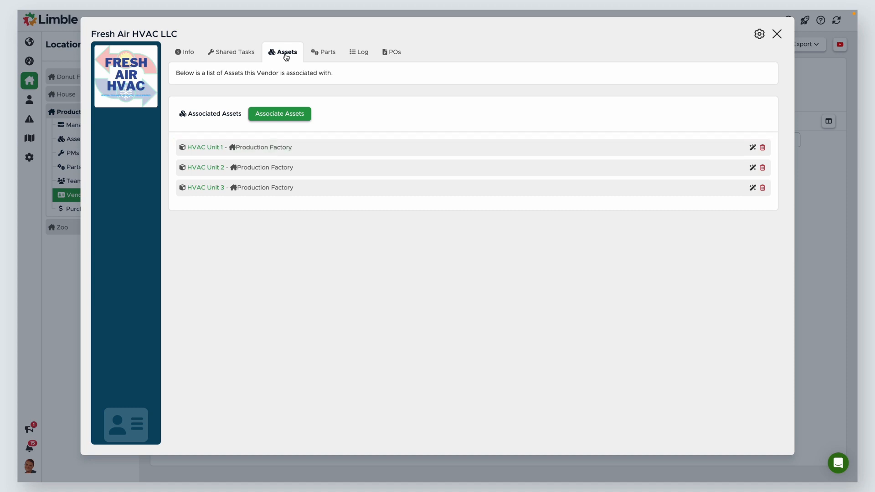
pyautogui.click(323, 55)
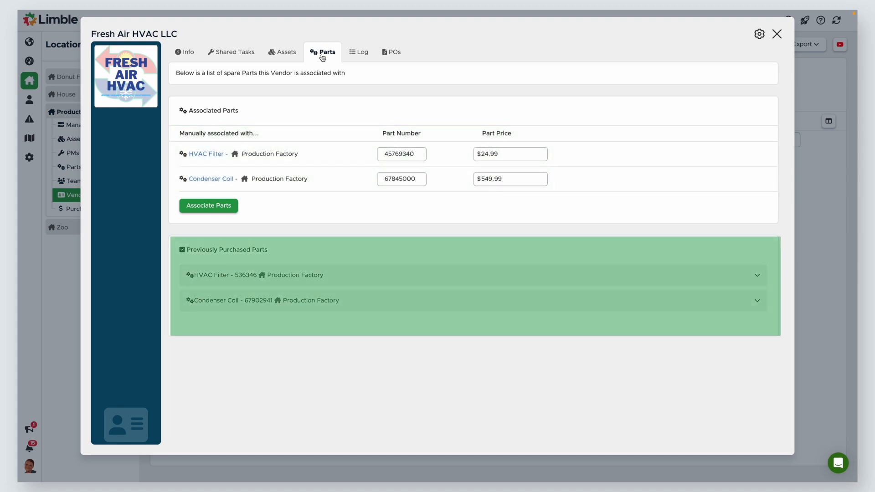
# Check the HVAC Filter purchase details and activity log, then list POs #0020 and #0021
pyautogui.click(757, 277)
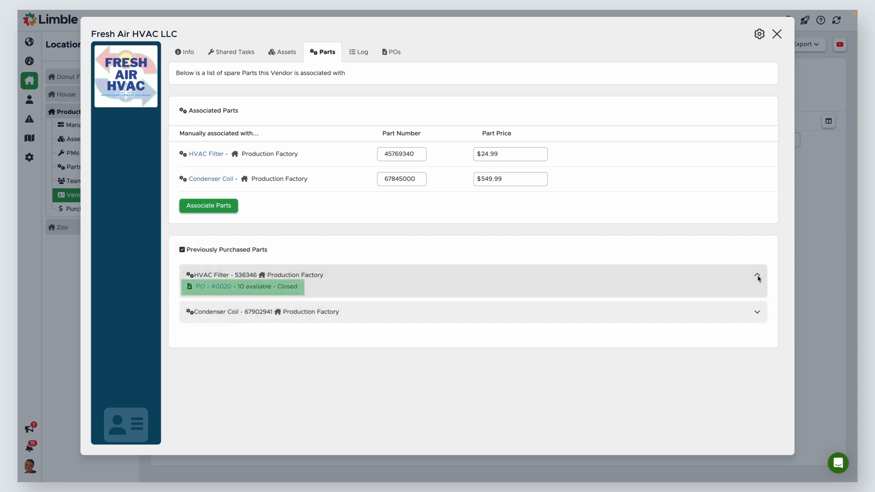
pyautogui.click(367, 54)
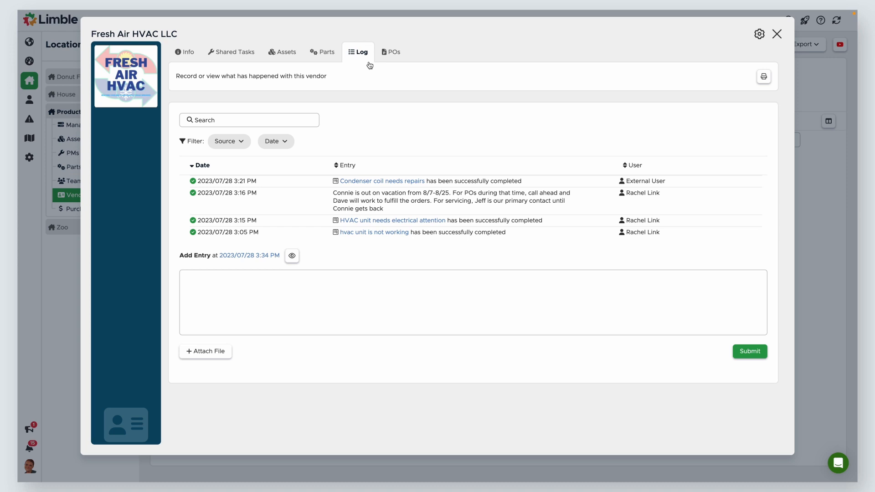
pyautogui.click(392, 58)
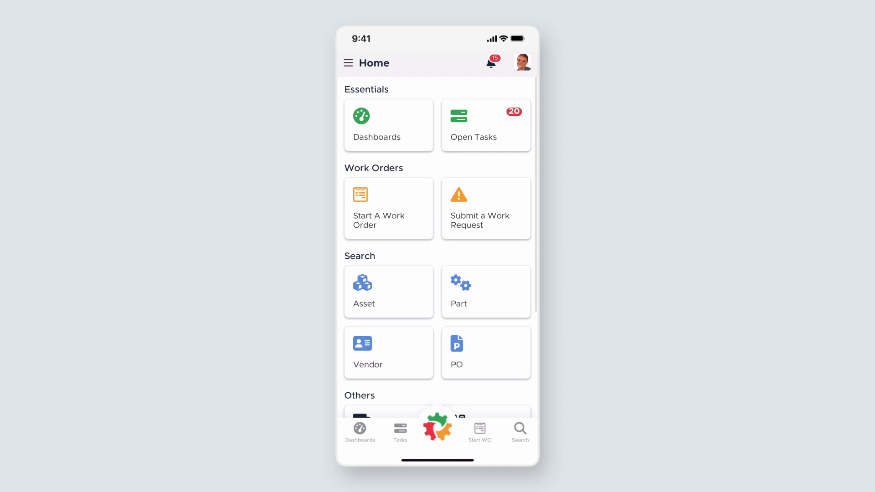
# In the mobile app, create blank vendor 'It's Electric! LLC' located at Production Factory
pyautogui.click(388, 353)
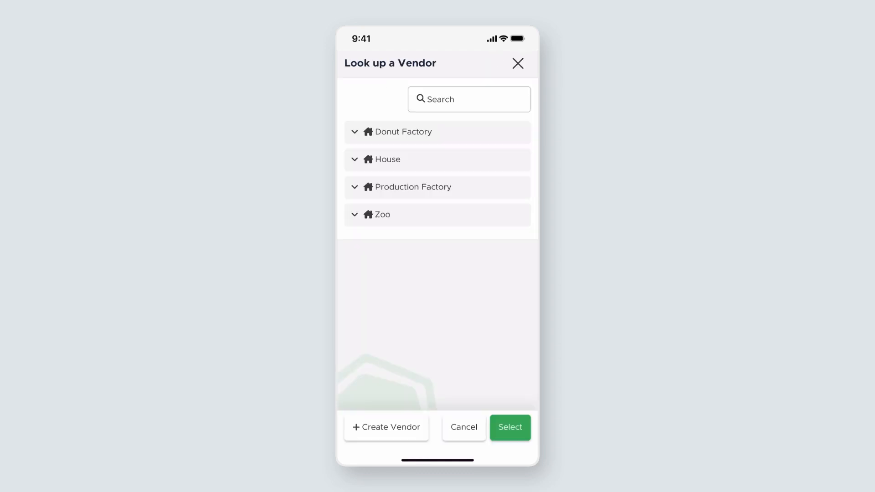
pyautogui.click(469, 99)
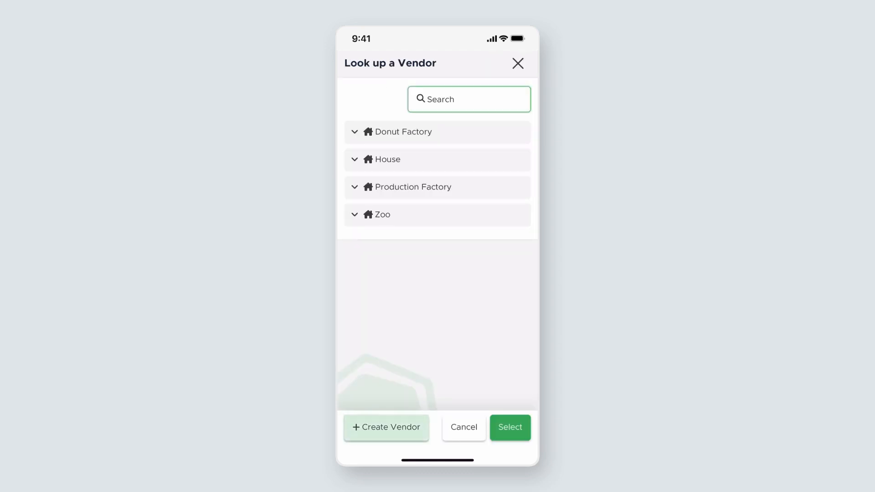
pyautogui.click(386, 427)
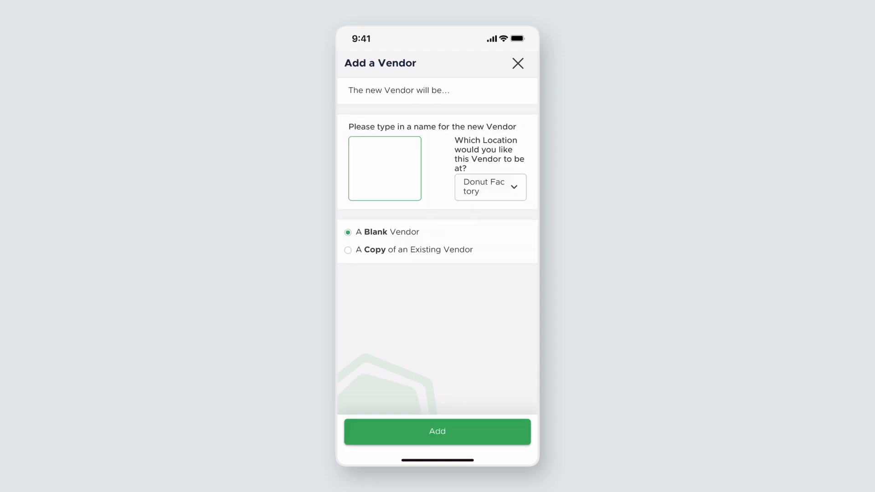
pyautogui.click(385, 168)
pyautogui.write("It's Elec")
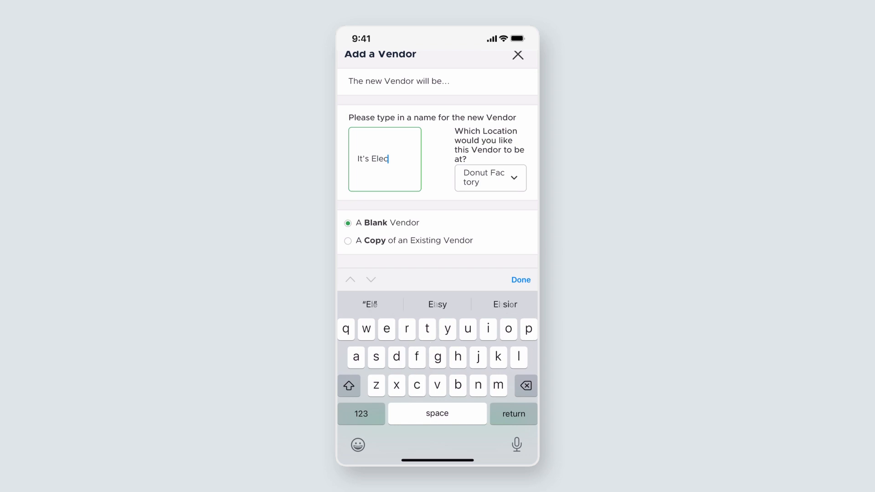
pyautogui.write('tric! LLC')
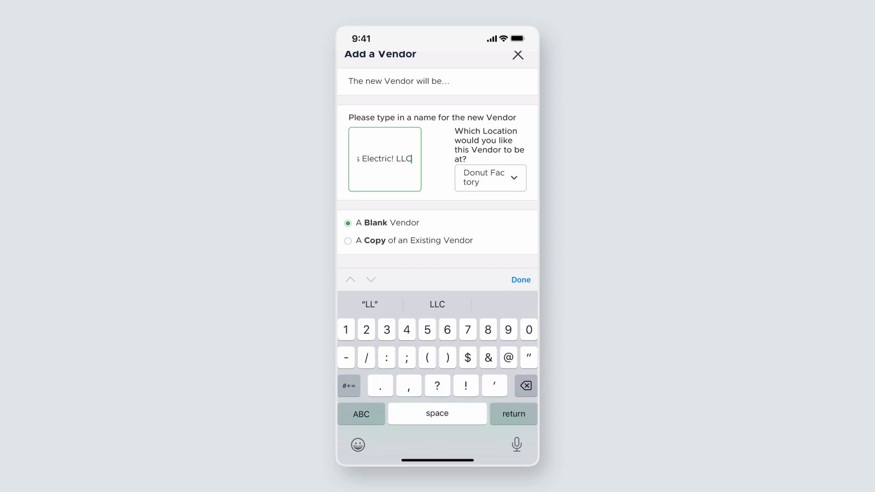
pyautogui.click(521, 279)
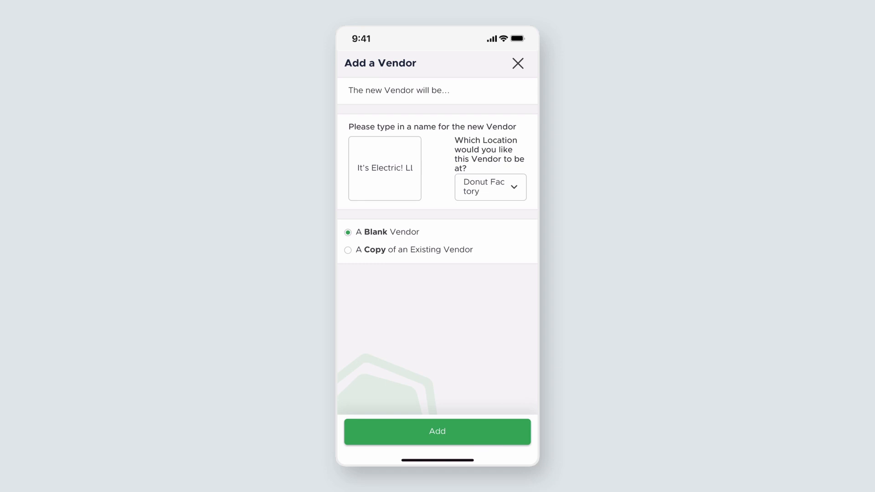
pyautogui.click(491, 188)
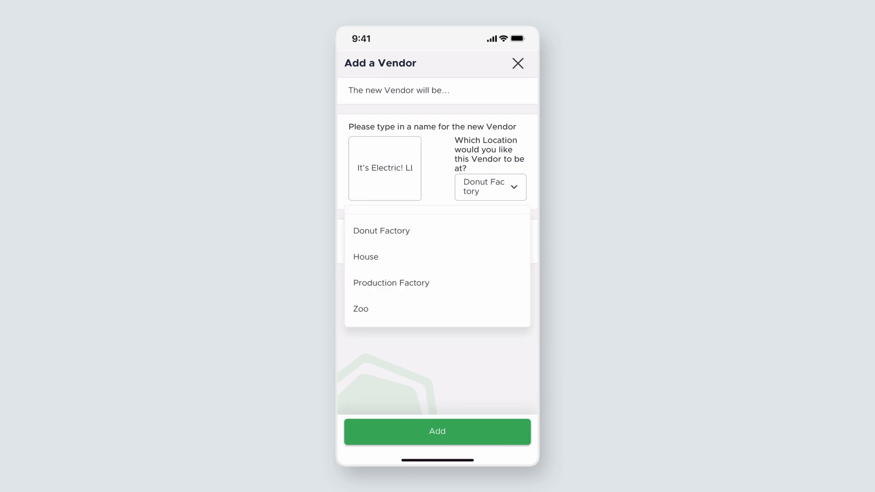
pyautogui.click(391, 283)
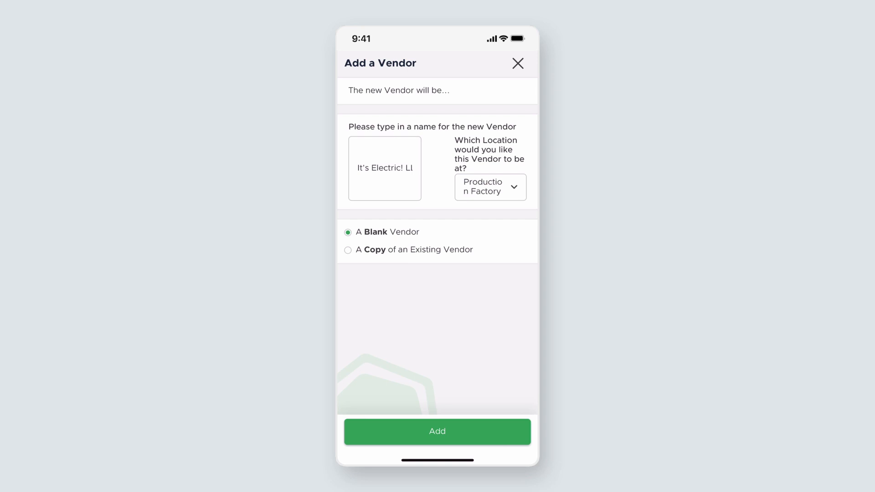
pyautogui.click(437, 431)
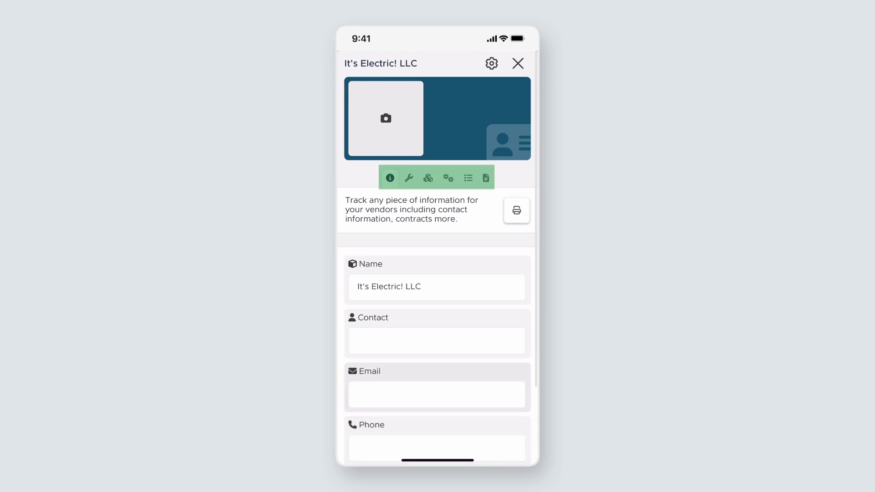
# Add a new Text custom field named 'Secondary Contact' to It's Electric! LLC
pyautogui.scroll(-3, 437, 258)
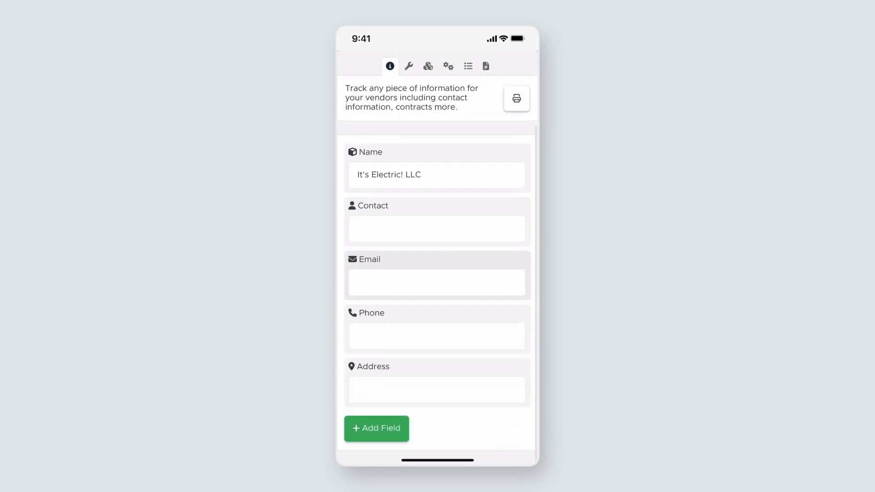
pyautogui.click(376, 429)
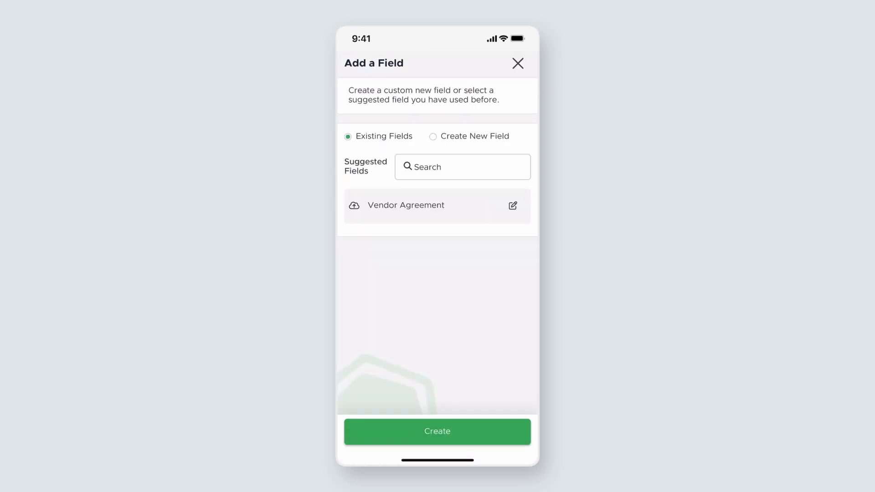
pyautogui.click(433, 136)
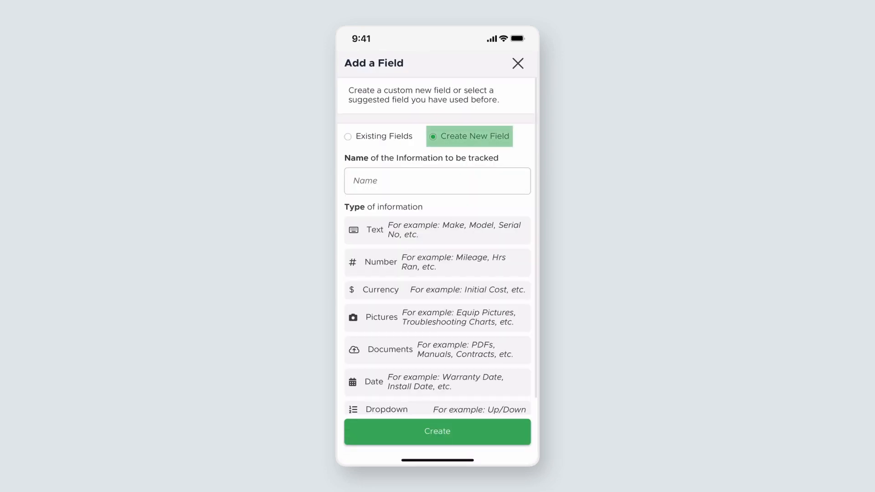
pyautogui.click(437, 181)
pyautogui.write('Secondary ')
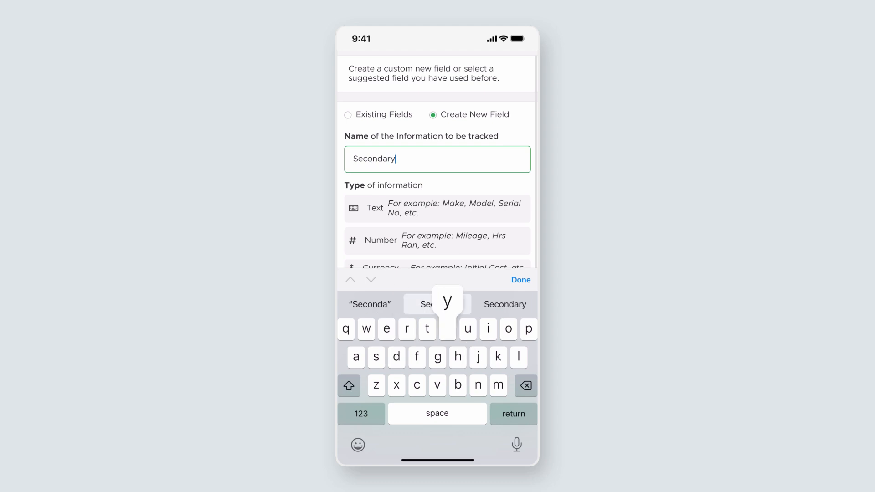
pyautogui.write('Contact')
pyautogui.click(520, 280)
pyautogui.click(436, 230)
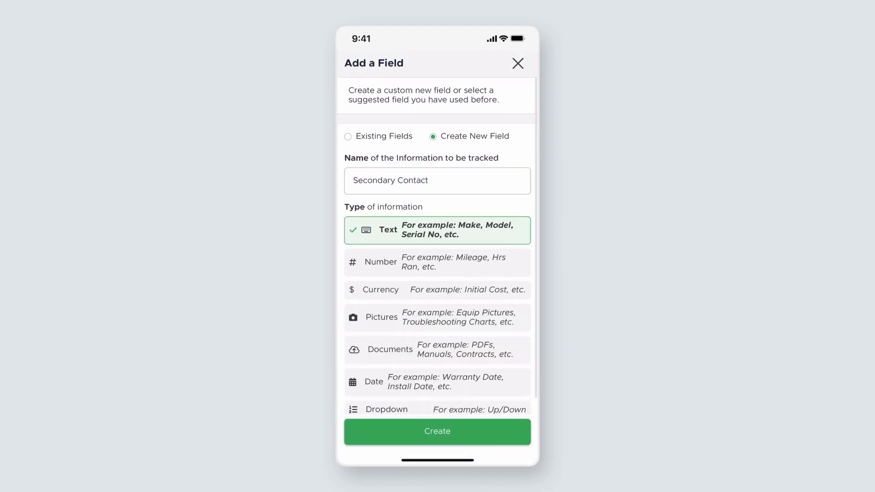
pyautogui.click(436, 432)
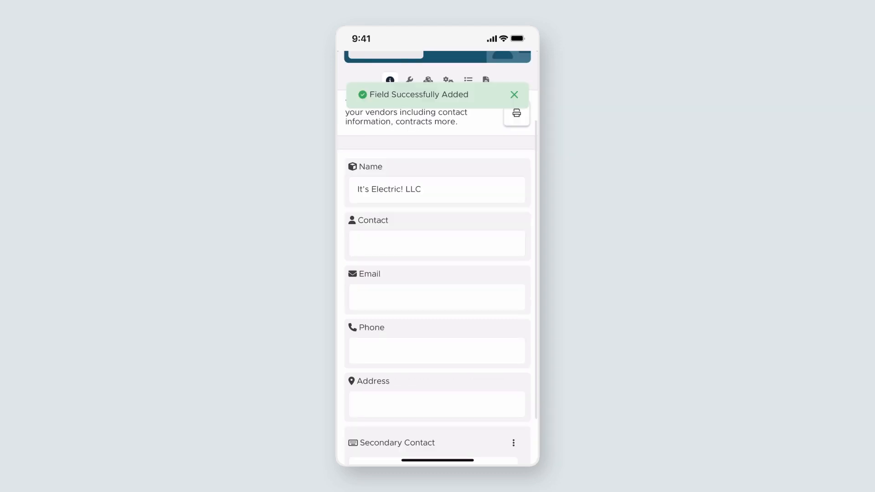
# Enter the secondary contact's full name in the Secondary Contact field and save it
pyautogui.scroll(-2, 437, 337)
pyautogui.click(434, 404)
pyautogui.write('Benji Frank')
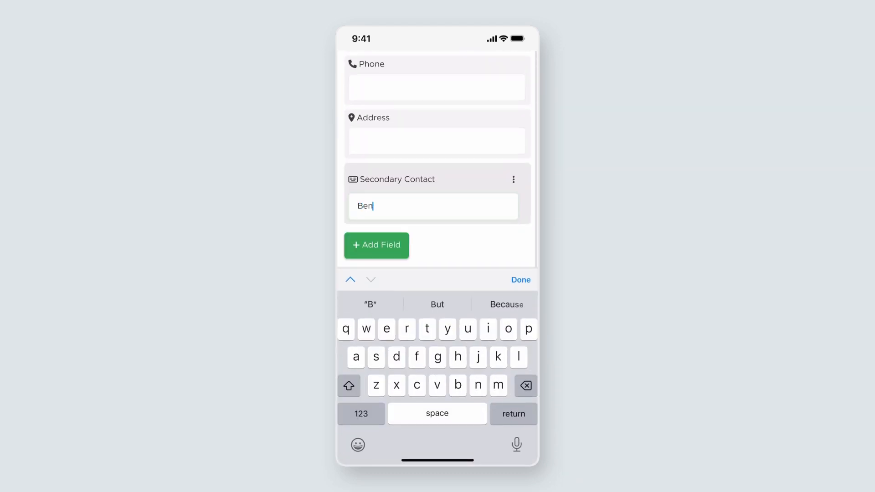
pyautogui.click(520, 283)
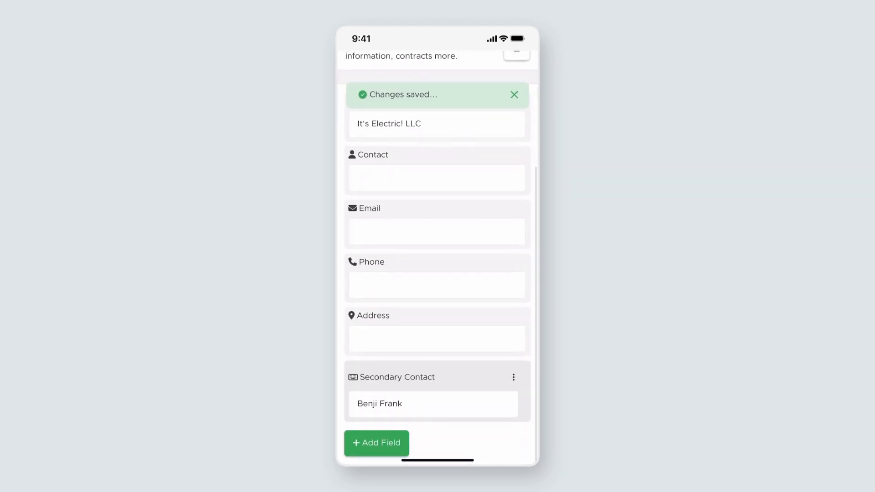
# List the vendors under Production Factory, showing both Fresh Air HVAC LLC and It's Electric! LLC
pyautogui.scroll(4, 437, 228)
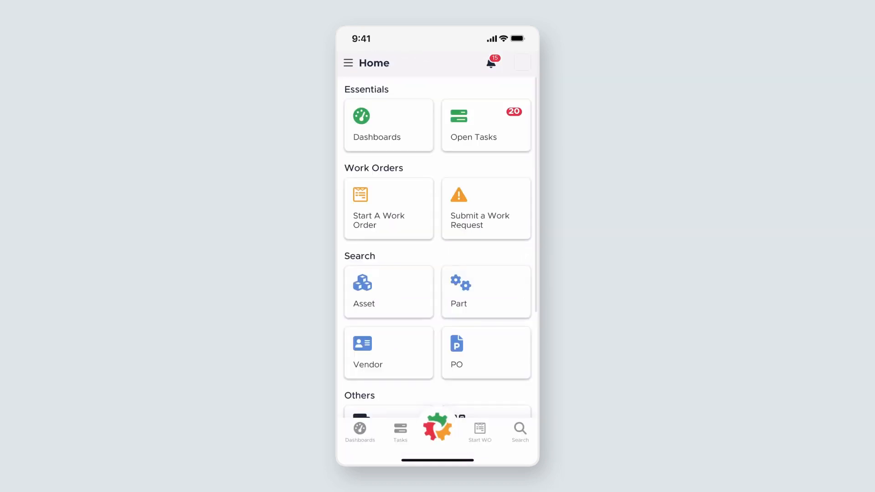
pyautogui.click(389, 353)
pyautogui.click(413, 187)
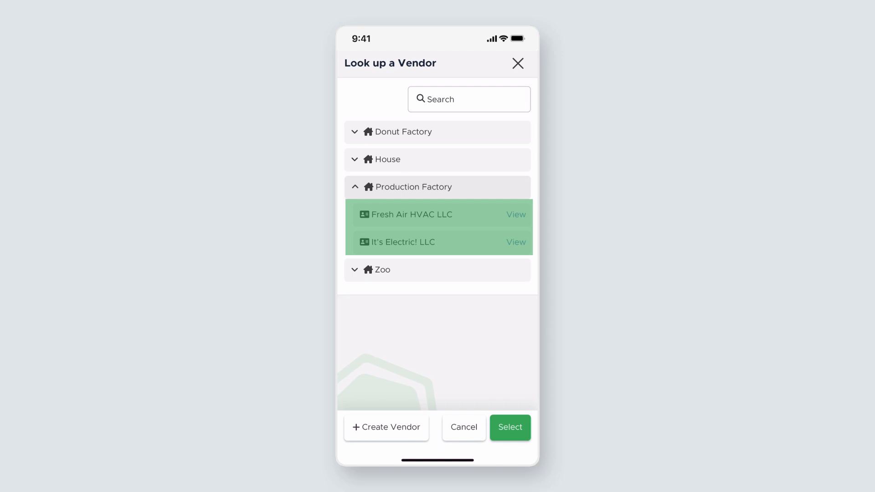